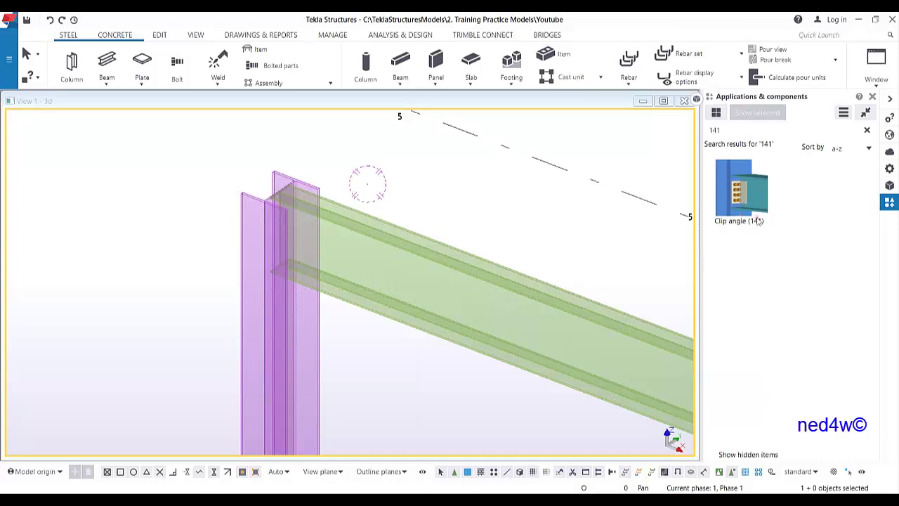
# - Create a Clip angle (141) connection with the column as main part and the beam as secondary part
pyautogui.click(741, 199)
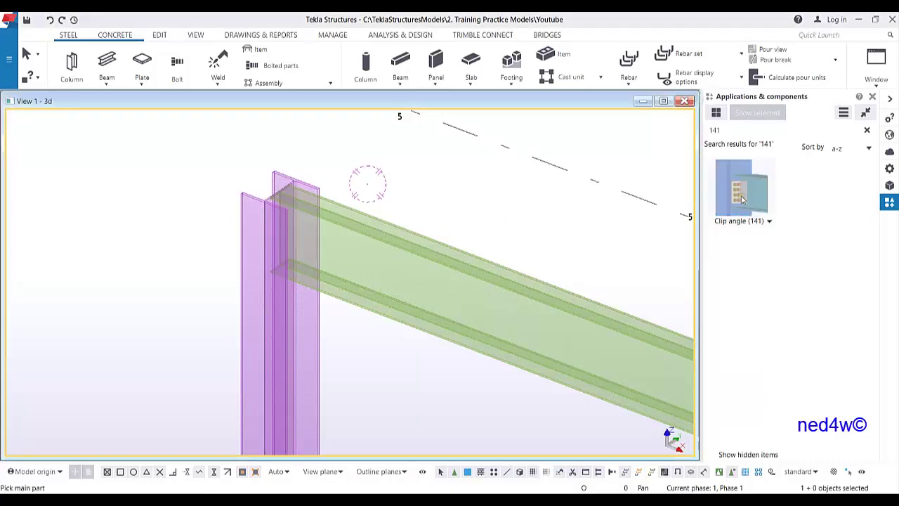
pyautogui.doubleClick(741, 199)
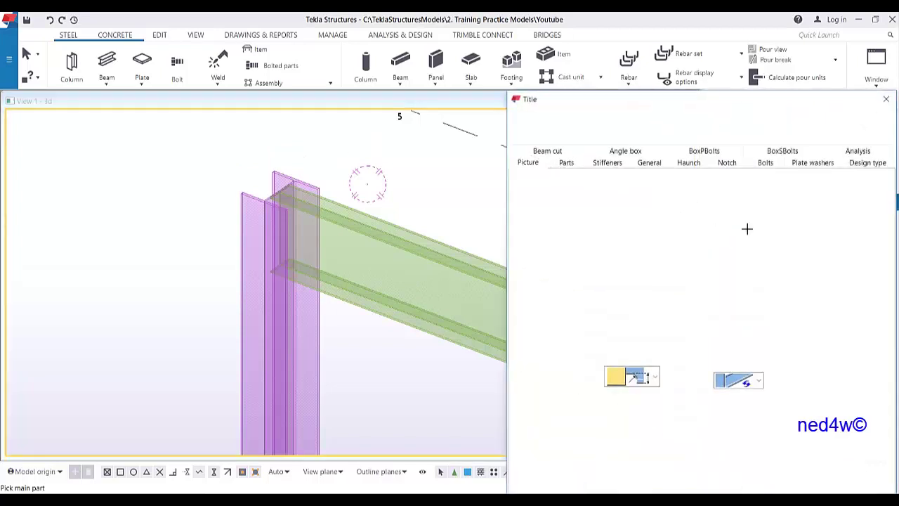
pyautogui.moveTo(669, 105); pyautogui.dragTo(592, 43)
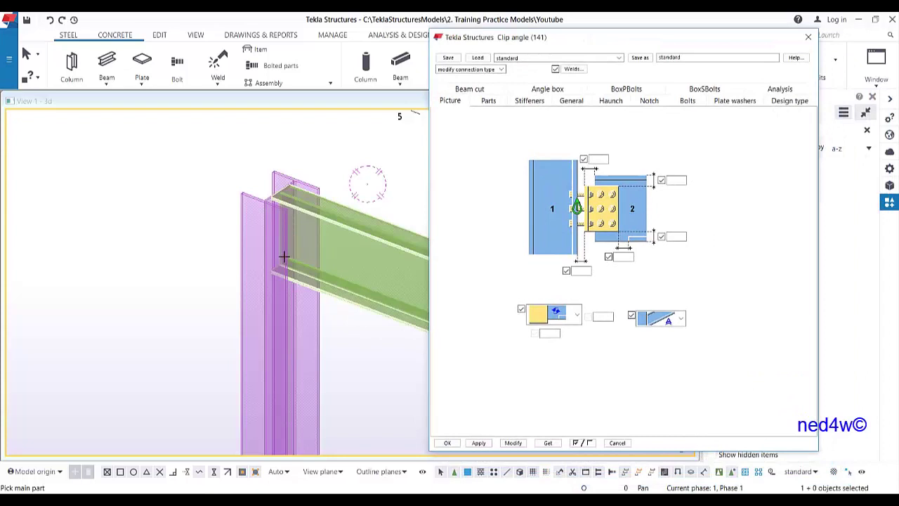
pyautogui.click(246, 191)
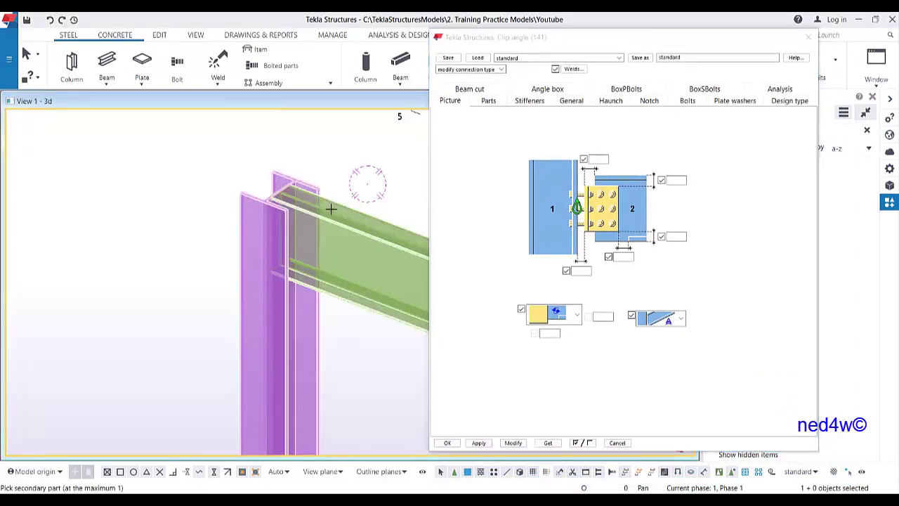
pyautogui.click(354, 209)
pyautogui.rightClick(332, 164)
pyautogui.click(351, 169)
pyautogui.scroll(4, 301, 219)
pyautogui.keyDown('ctrl'); pyautogui.moveTo(302, 217); pyautogui.dragTo(280, 287, button='middle'); pyautogui.keyUp('ctrl')
pyautogui.scroll(2, 304, 218)
pyautogui.scroll(-4, 280, 286)
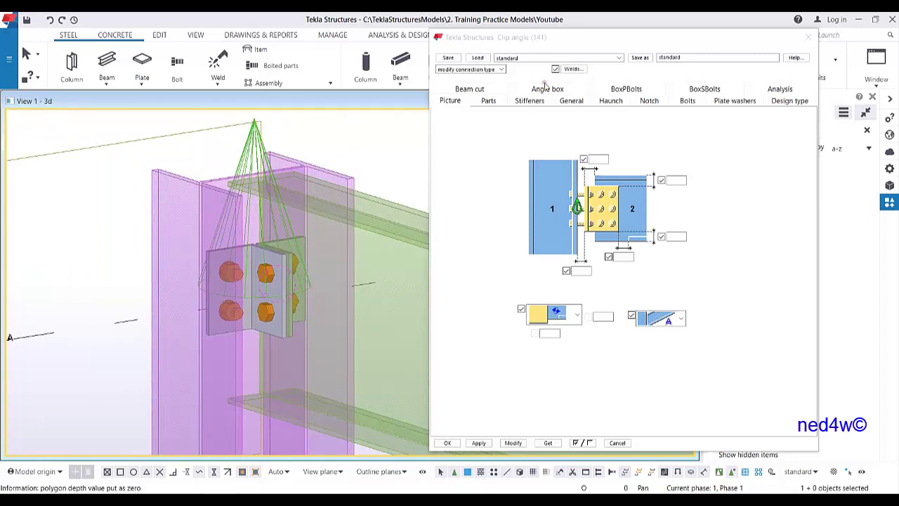
# - Set the number of vertical secondary bolts to 4 and modify the clip angle connection accordingly
pyautogui.click(495, 102)
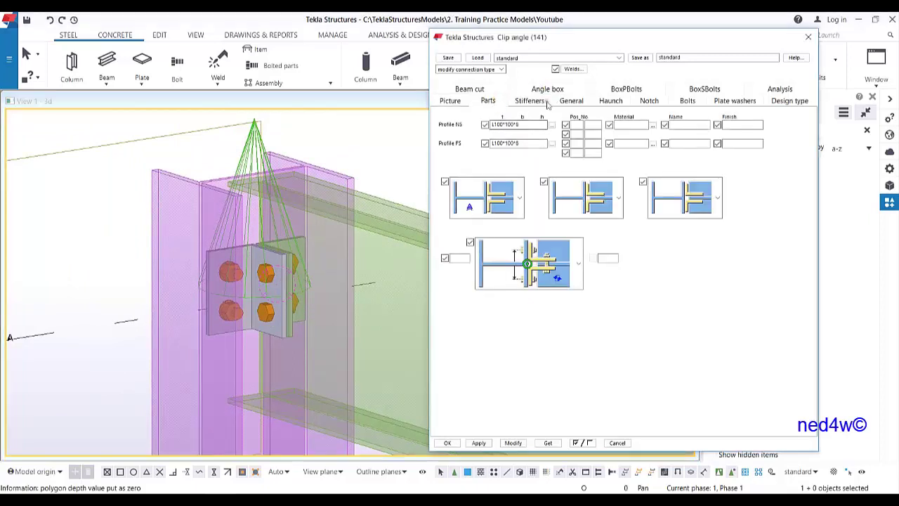
pyautogui.click(687, 101)
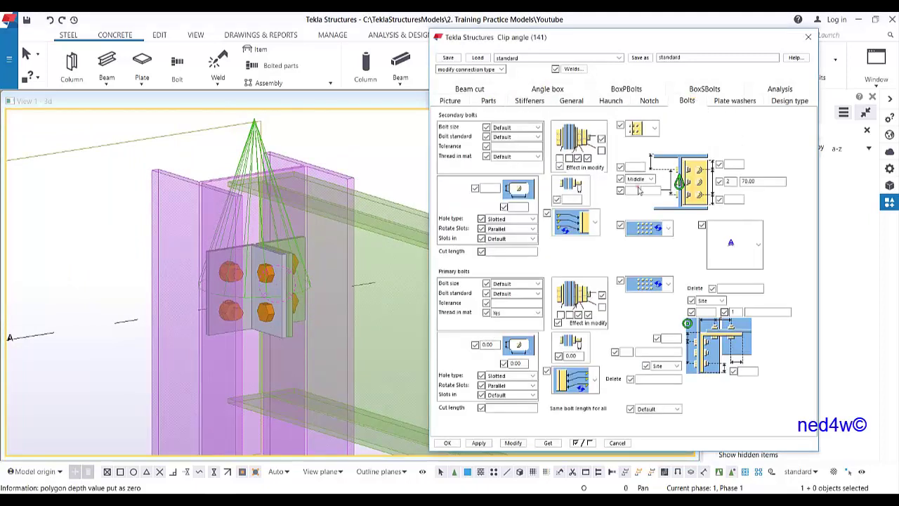
pyautogui.doubleClick(729, 182)
pyautogui.write('4')
pyautogui.click(515, 442)
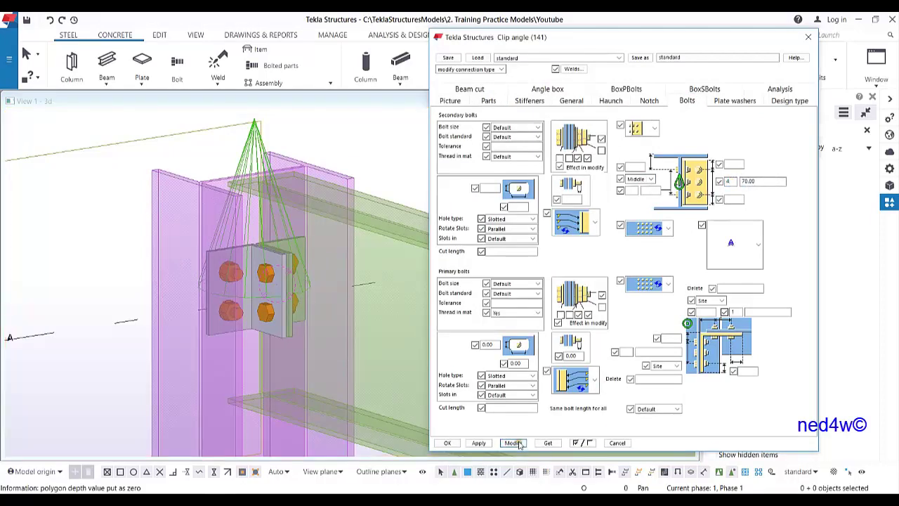
pyautogui.click(252, 127)
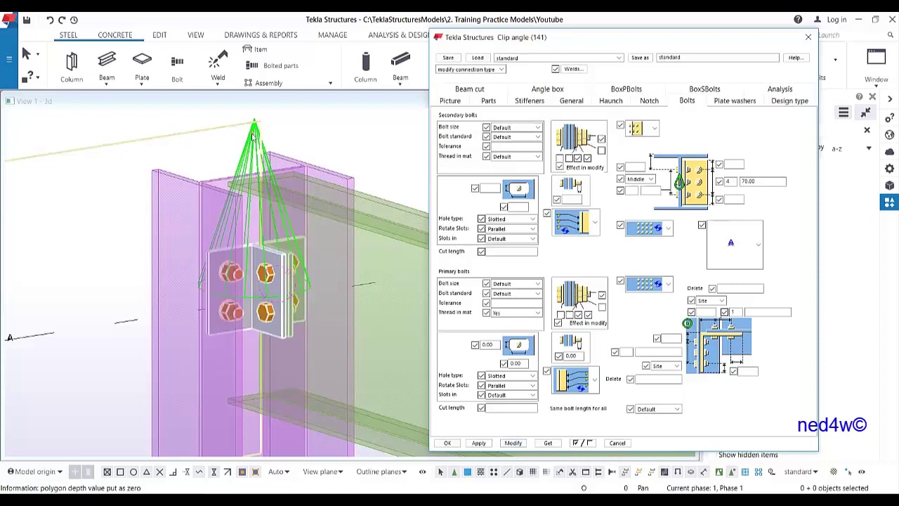
pyautogui.click(515, 443)
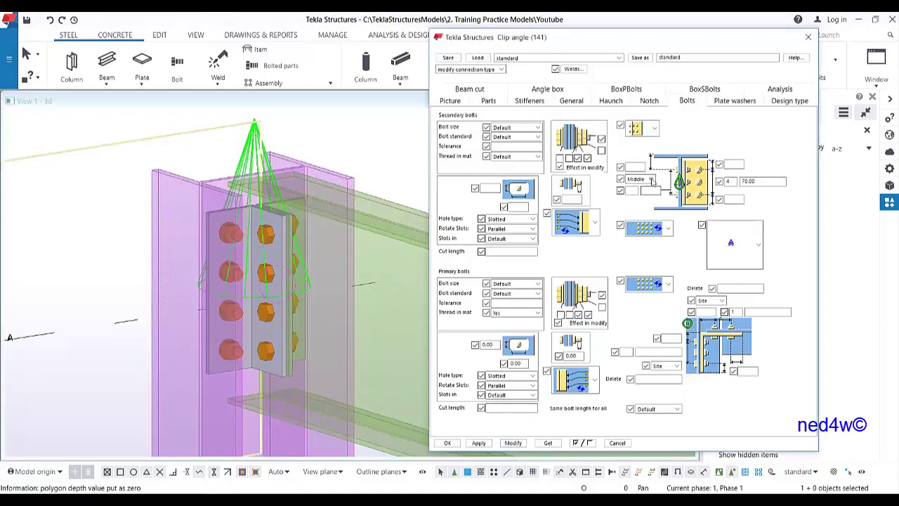
# - Set the NS and FS angle profiles to L100*80*8 and modify the clip angle connection
pyautogui.scroll(3, 251, 223)
pyautogui.keyDown('ctrl'); pyautogui.moveTo(251, 223); pyautogui.dragTo(274, 251, button='middle'); pyautogui.keyUp('ctrl')
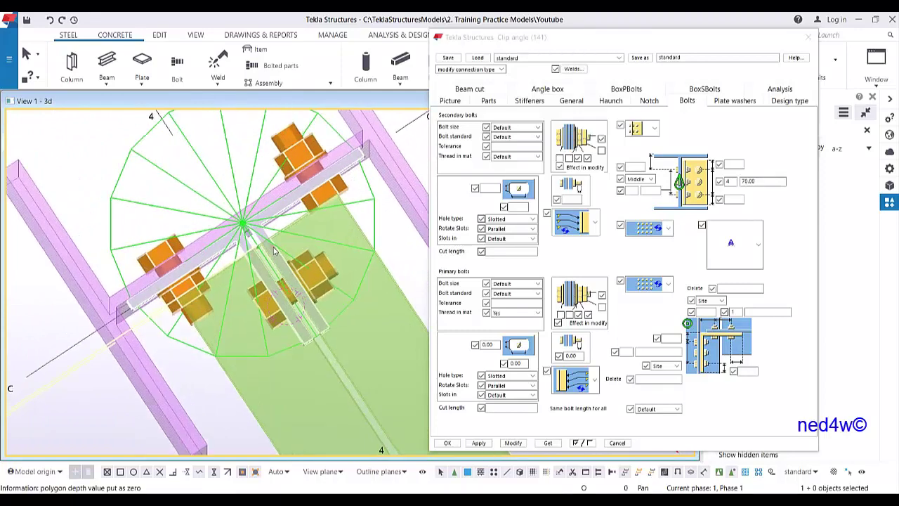
pyautogui.click(487, 102)
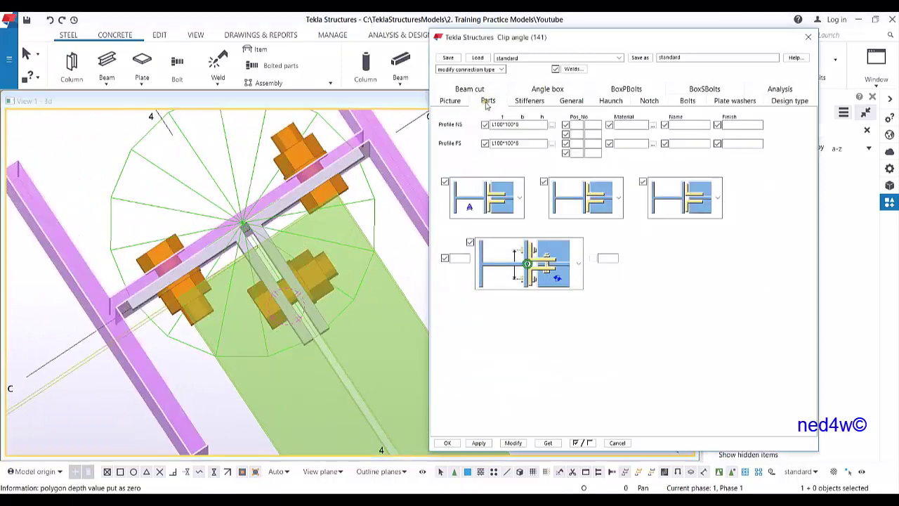
pyautogui.click(496, 125)
pyautogui.scroll(-2, 337, 251)
pyautogui.keyDown('ctrl'); pyautogui.moveTo(337, 251); pyautogui.dragTo(294, 222, button='middle'); pyautogui.keyUp('ctrl')
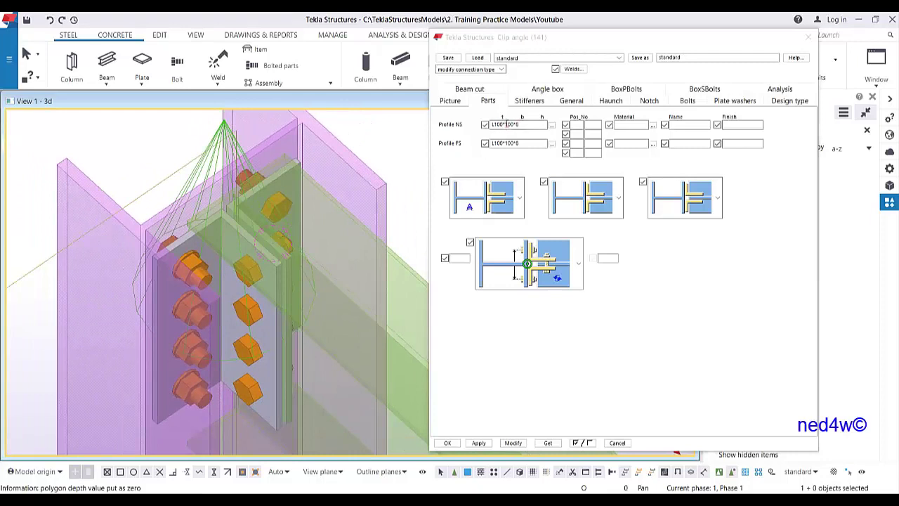
pyautogui.moveTo(506, 124); pyautogui.dragTo(510, 125)
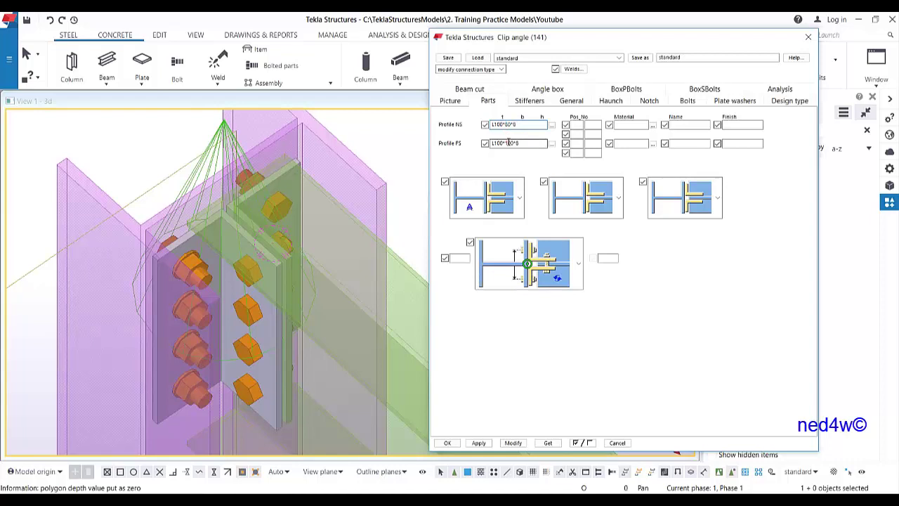
pyautogui.moveTo(512, 142); pyautogui.dragTo(506, 143)
pyautogui.click(516, 444)
pyautogui.keyDown('ctrl'); pyautogui.moveTo(265, 210); pyautogui.dragTo(241, 167, button='middle'); pyautogui.keyUp('ctrl')
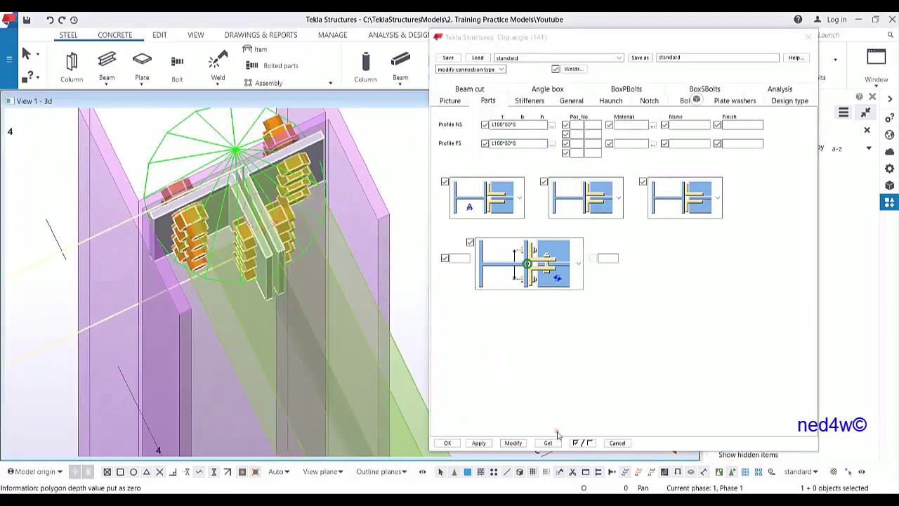
pyautogui.click(513, 442)
# - Set both the NS and FS angle profiles to L100*70*8 and submit the change to the connection
pyautogui.moveTo(290, 227)
pyautogui.keyDown('ctrl'); pyautogui.mouseDown(button='middle')
pyautogui.moveTo(298, 321)
pyautogui.moveTo(277, 320)
pyautogui.mouseUp(button='middle'); pyautogui.keyUp('ctrl')
pyautogui.scroll(3, 277, 318)
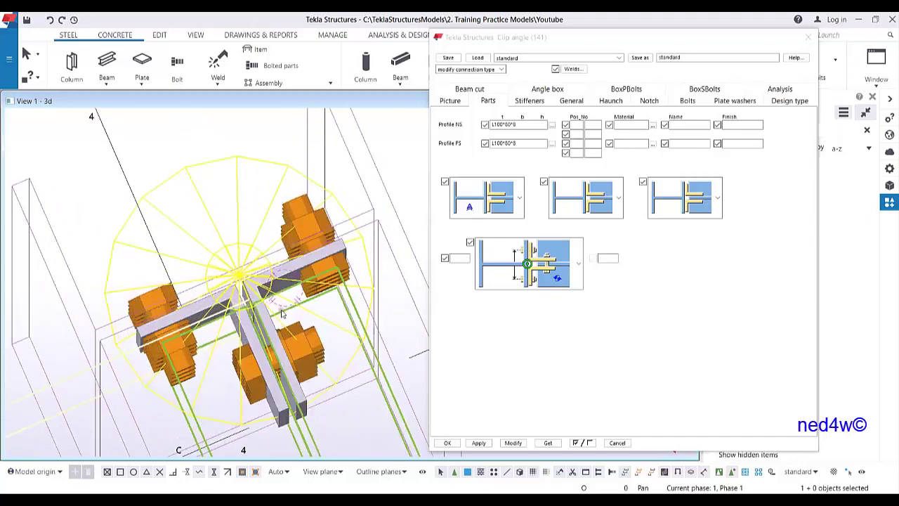
pyautogui.scroll(-1, 272, 219)
pyautogui.scroll(-1, 258, 184)
pyautogui.moveTo(267, 258)
pyautogui.keyDown('ctrl'); pyautogui.mouseDown(button='middle')
pyautogui.moveTo(315, 257)
pyautogui.moveTo(252, 265)
pyautogui.moveTo(246, 285)
pyautogui.moveTo(267, 273)
pyautogui.mouseUp(button='middle'); pyautogui.keyUp('ctrl')
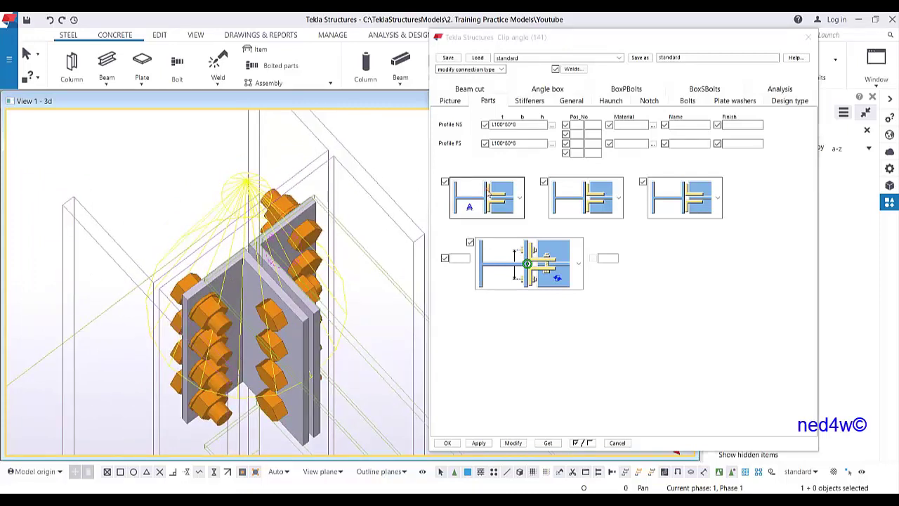
pyautogui.click(513, 125)
pyautogui.doubleClick(508, 125)
pyautogui.write('70')
pyautogui.doubleClick(505, 143)
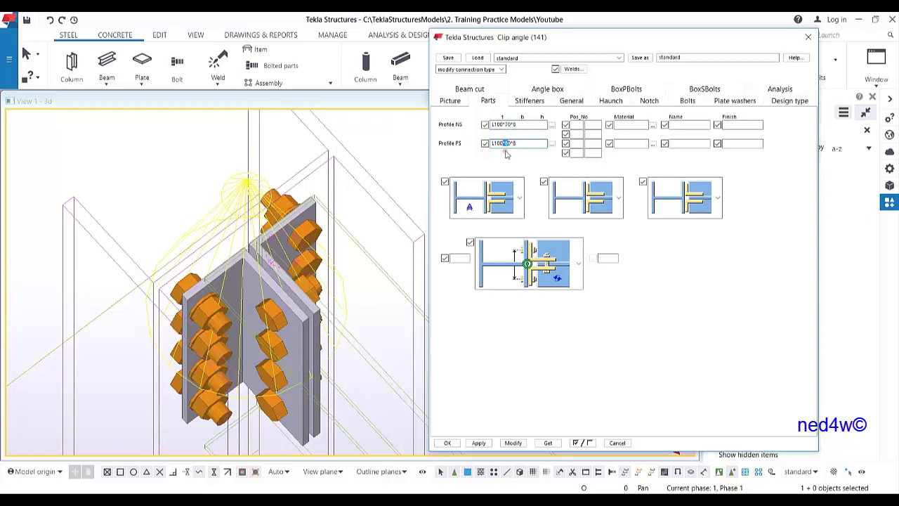
pyautogui.write('70')
pyautogui.click(522, 444)
# - Measure the leg length of the angle bolted to the column web in plan view
pyautogui.keyDown('ctrl'); pyautogui.moveTo(236, 266); pyautogui.dragTo(284, 230, button='middle'); pyautogui.keyUp('ctrl')
pyautogui.hotkey('ctrl', 'p')
pyautogui.scroll(8, 355, 265)
pyautogui.scroll(5, 353, 303)
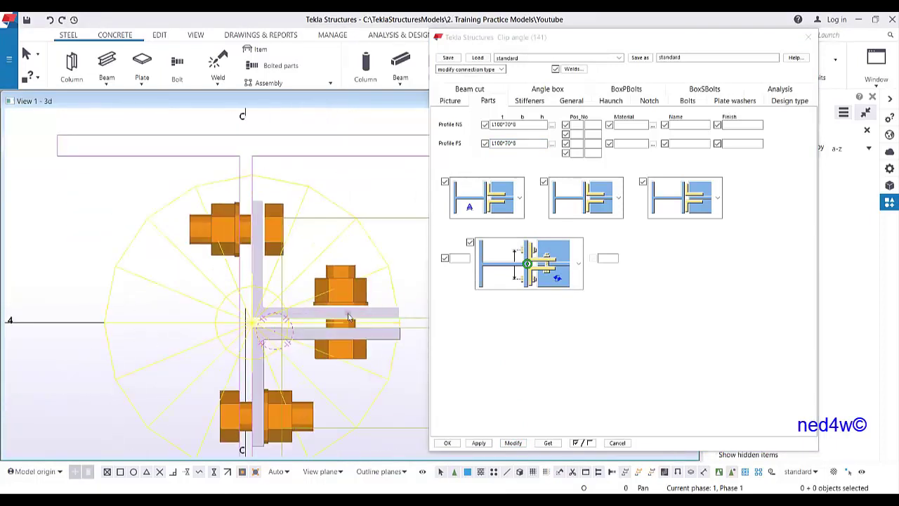
pyautogui.moveTo(347, 316); pyautogui.dragTo(315, 258, button='middle')
pyautogui.scroll(-2, 311, 253)
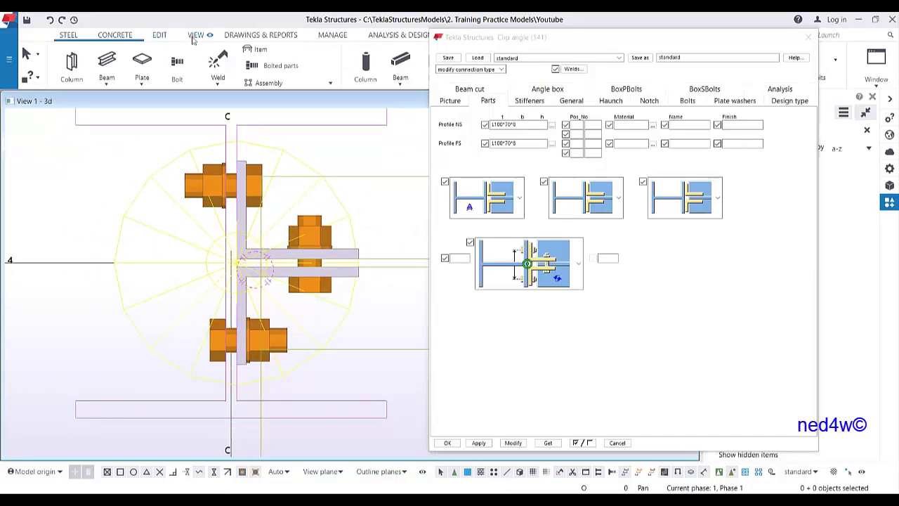
pyautogui.click(159, 35)
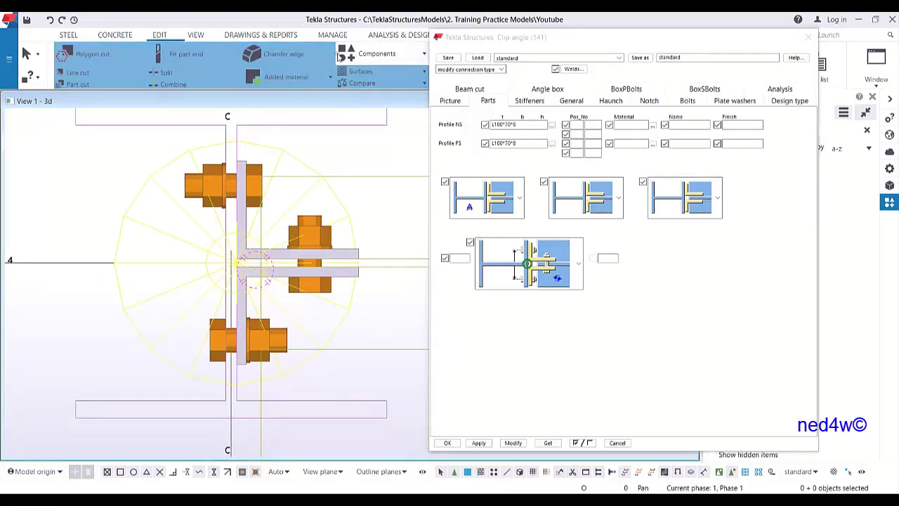
pyautogui.moveTo(492, 42); pyautogui.dragTo(499, 101)
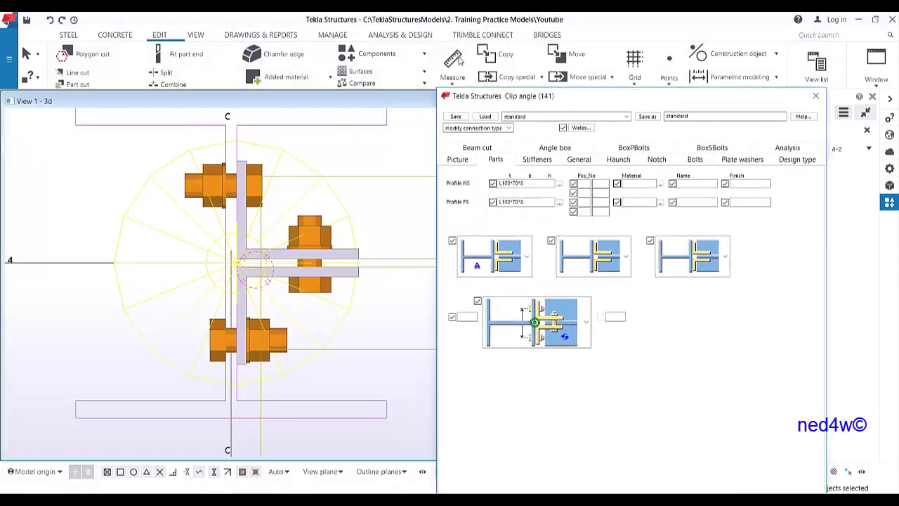
pyautogui.click(452, 63)
pyautogui.click(236, 155)
pyautogui.click(235, 276)
pyautogui.click(88, 237)
pyautogui.scroll(-2, 121, 160)
pyautogui.rightClick(121, 160)
pyautogui.click(141, 169)
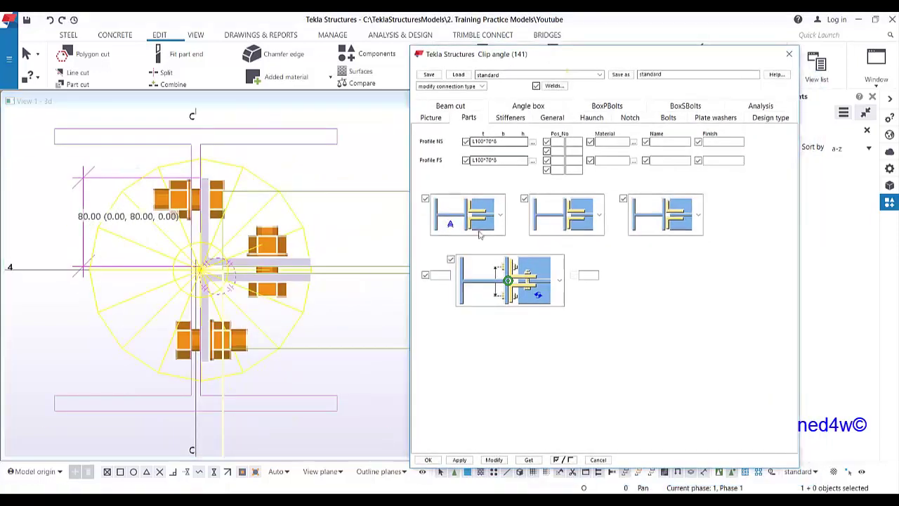
# - Modify the selected connection with the L100*70*8 profiles and clear the temporary dimension from the view
pyautogui.click(494, 459)
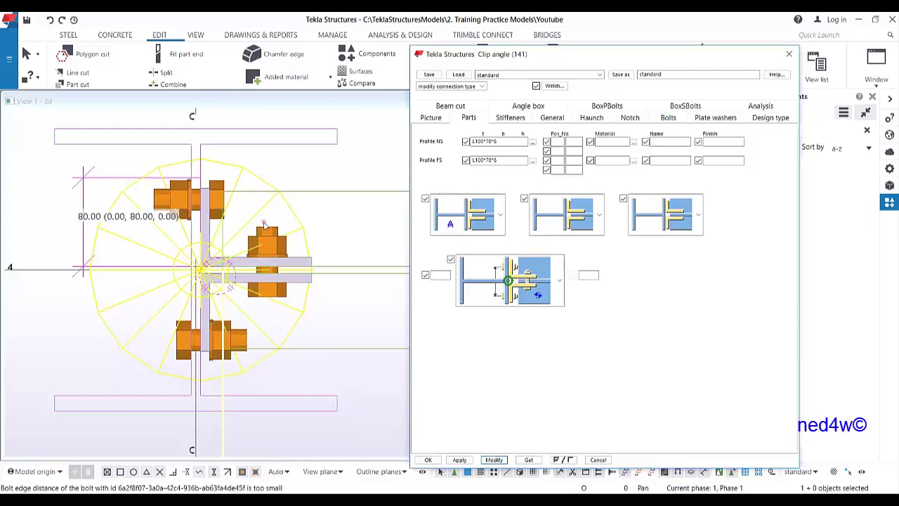
pyautogui.rightClick(291, 170)
pyautogui.click(325, 225)
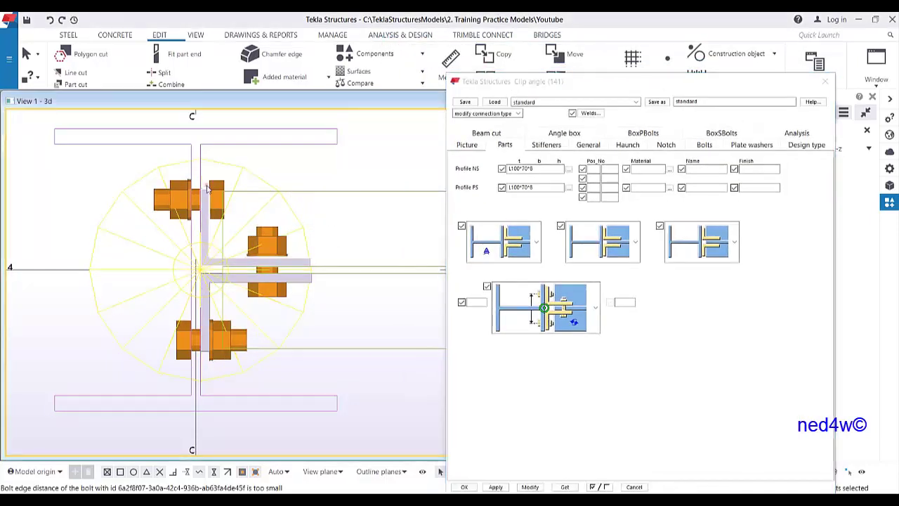
# - Measure the angle's column-side leg again on the modified connection
pyautogui.click(451, 58)
pyautogui.click(200, 188)
pyautogui.click(200, 266)
pyautogui.rightClick(102, 175)
pyautogui.click(120, 189)
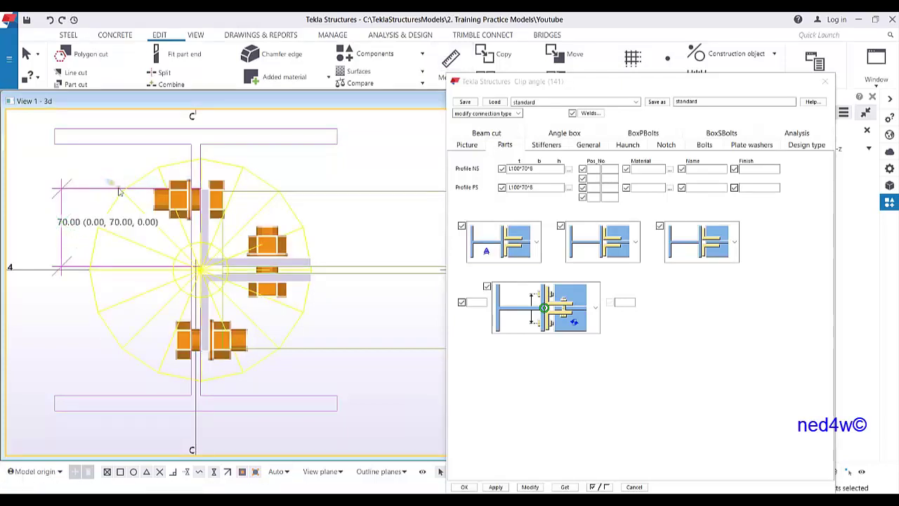
# - Set the NS and FS angle profiles to L70*100*8 and modify the connection to swap the leg orientation
pyautogui.moveTo(267, 246); pyautogui.dragTo(269, 229, button='middle')
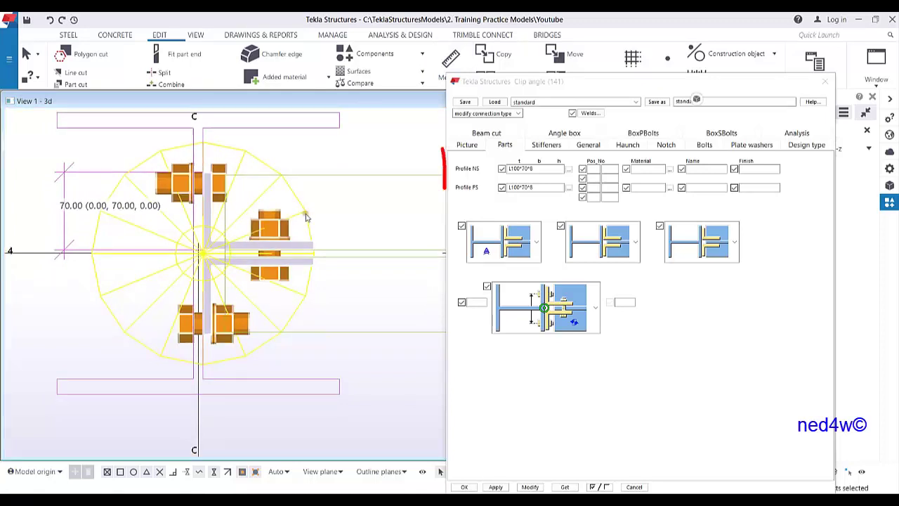
pyautogui.click(512, 168)
pyautogui.doubleClick(512, 169)
pyautogui.write('L1')
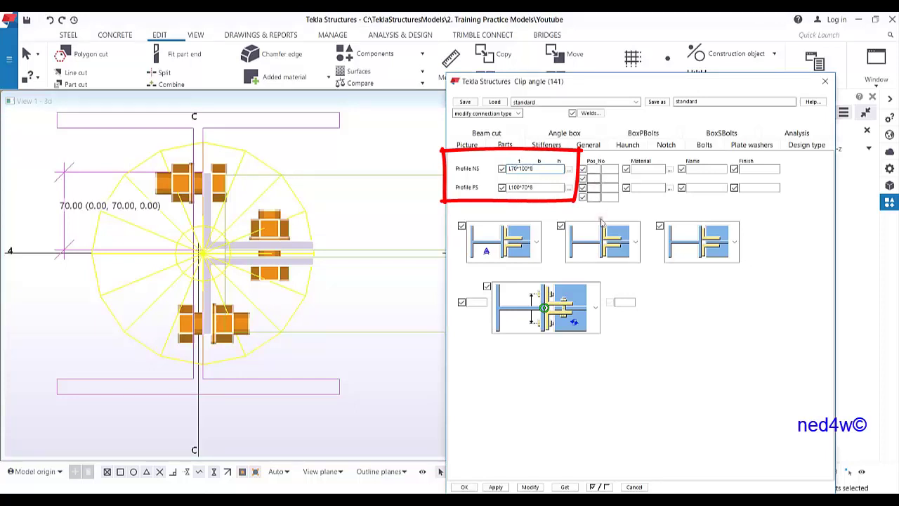
pyautogui.doubleClick(537, 187)
pyautogui.write('L70*100*8')
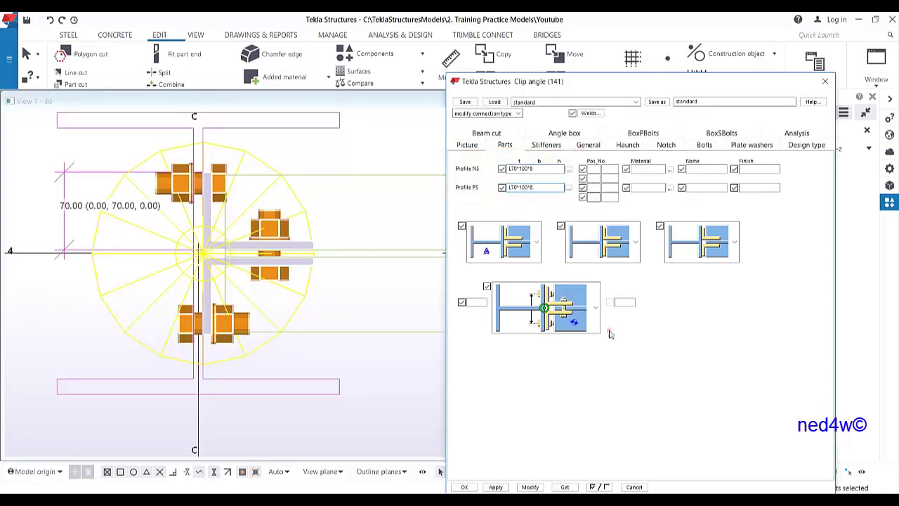
pyautogui.click(530, 487)
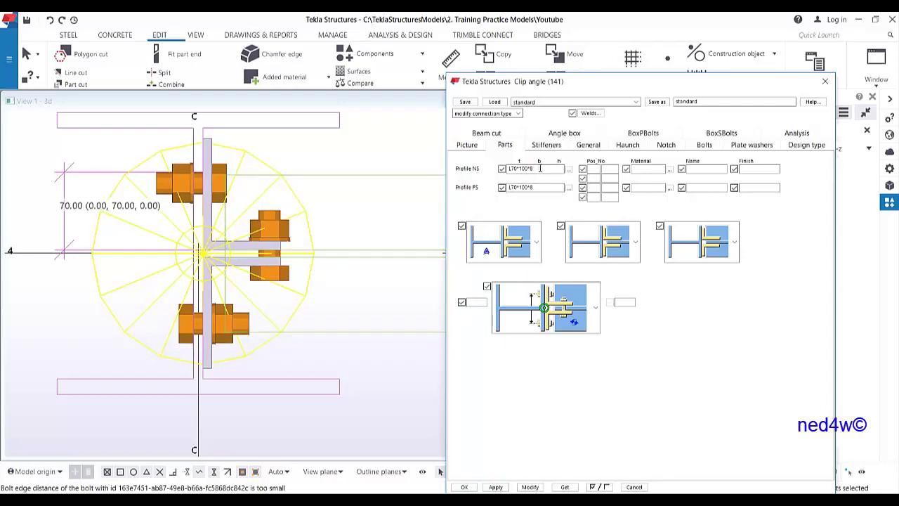
# - Restore the NS and FS angle profiles to L100*70*8 and update the connection
pyautogui.moveTo(541, 168); pyautogui.dragTo(489, 175)
pyautogui.press('BackSpace')
pyautogui.moveTo(552, 168); pyautogui.dragTo(466, 180)
pyautogui.write('L')
pyautogui.moveTo(557, 172); pyautogui.dragTo(475, 184)
pyautogui.click(542, 188)
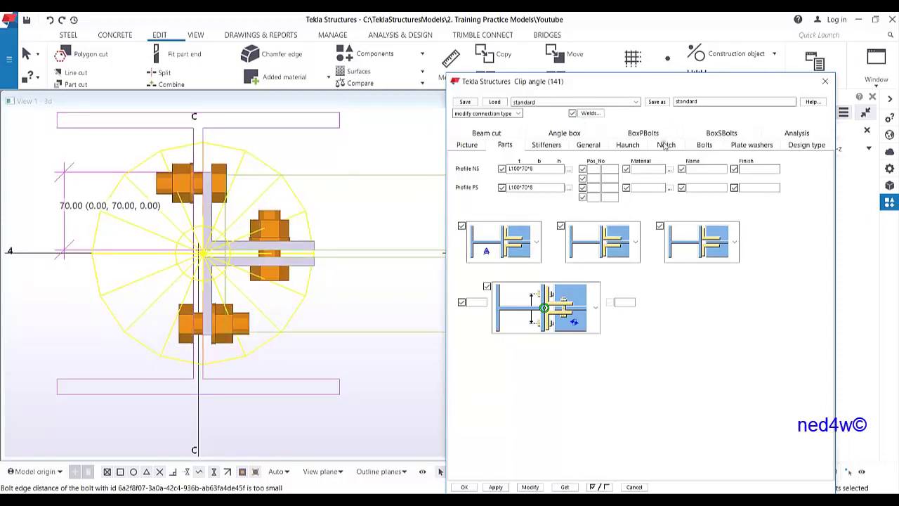
# - Set the primary bolts to 1 horizontal bolt with 40 mm in the spacing and position values, and modify the connection
pyautogui.click(705, 146)
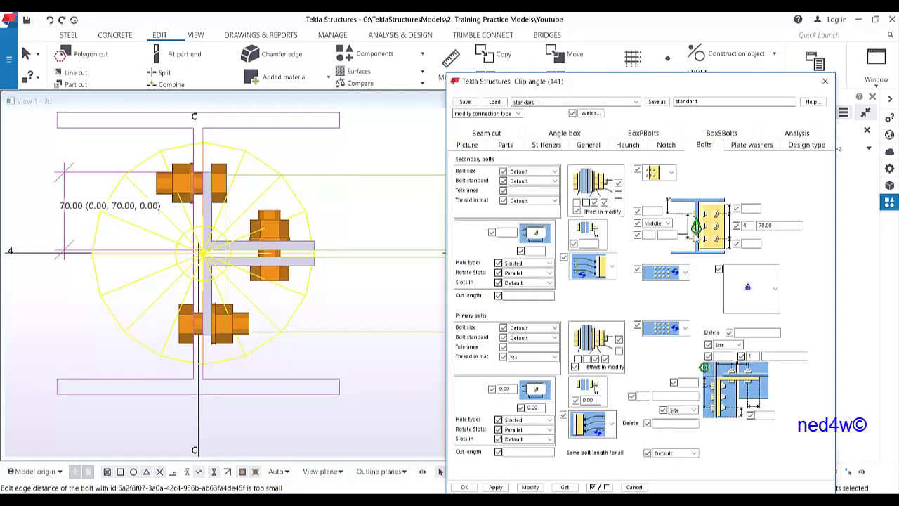
pyautogui.click(667, 396)
pyautogui.write('40')
pyautogui.click(643, 396)
pyautogui.write('1')
pyautogui.click(531, 487)
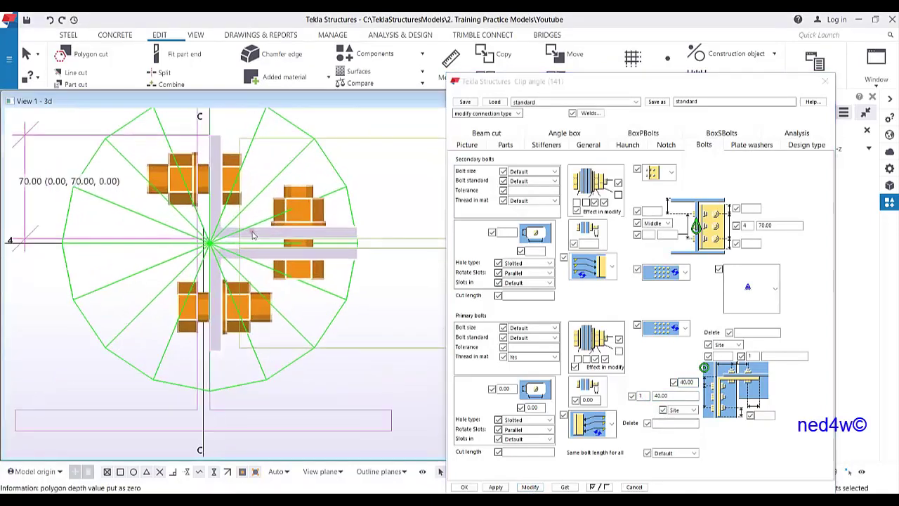
# - Examine the NS and FS profile settings of the clip angle connection
pyautogui.click(505, 145)
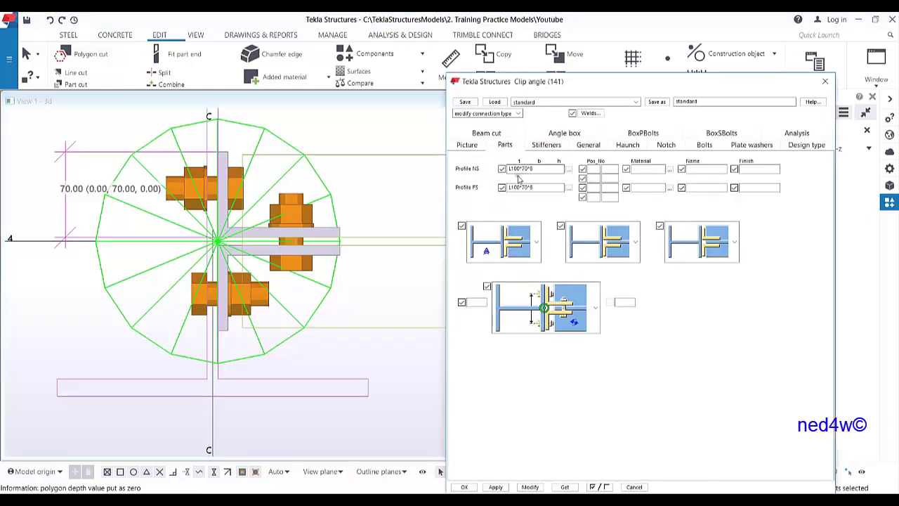
pyautogui.click(520, 169)
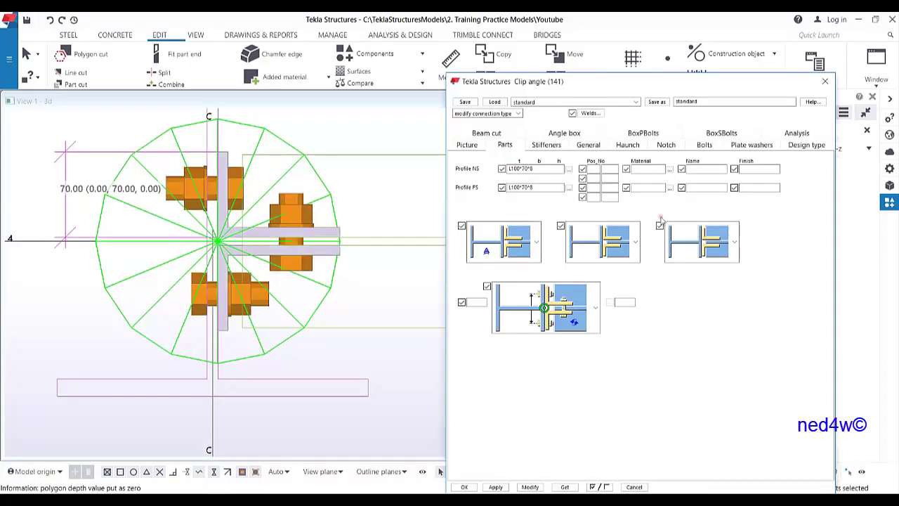
# - Change the leg orientation of both clip angles so the long legs lie against the supporting member, and modify the connection
pyautogui.click(637, 247)
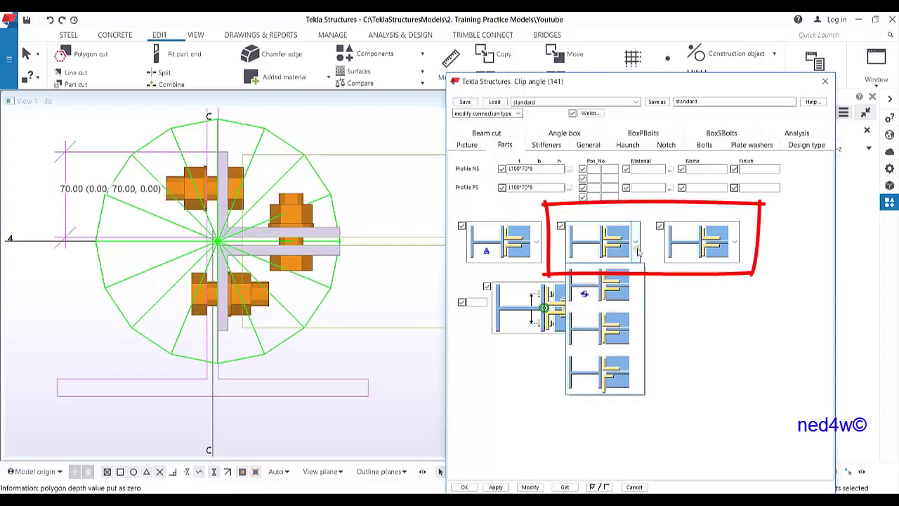
pyautogui.click(619, 372)
pyautogui.click(735, 242)
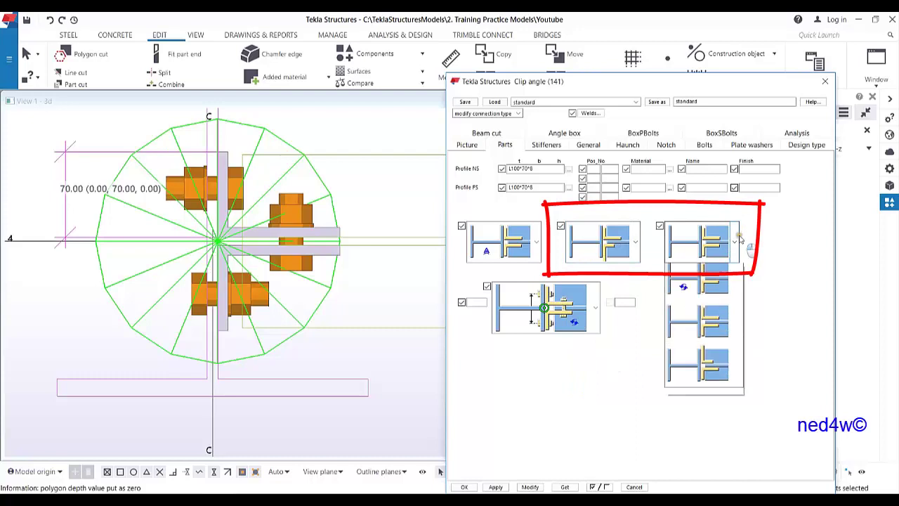
pyautogui.click(714, 368)
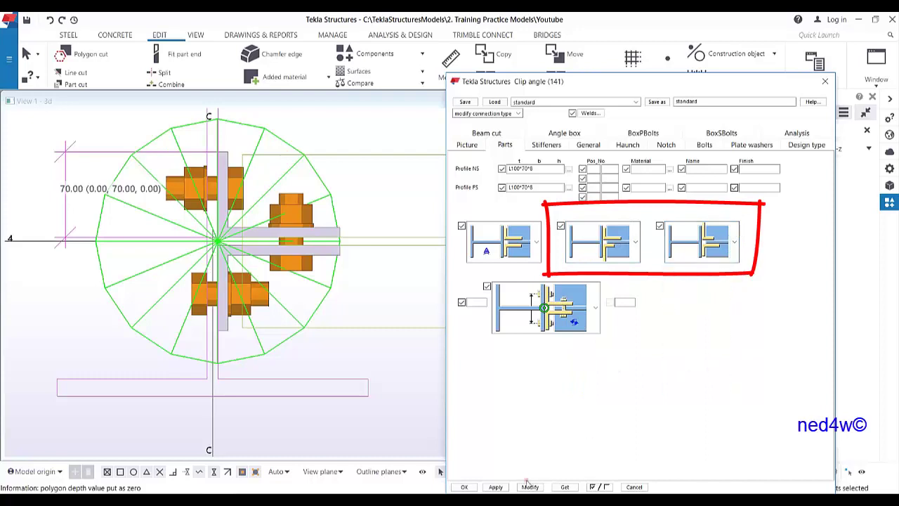
pyautogui.click(530, 487)
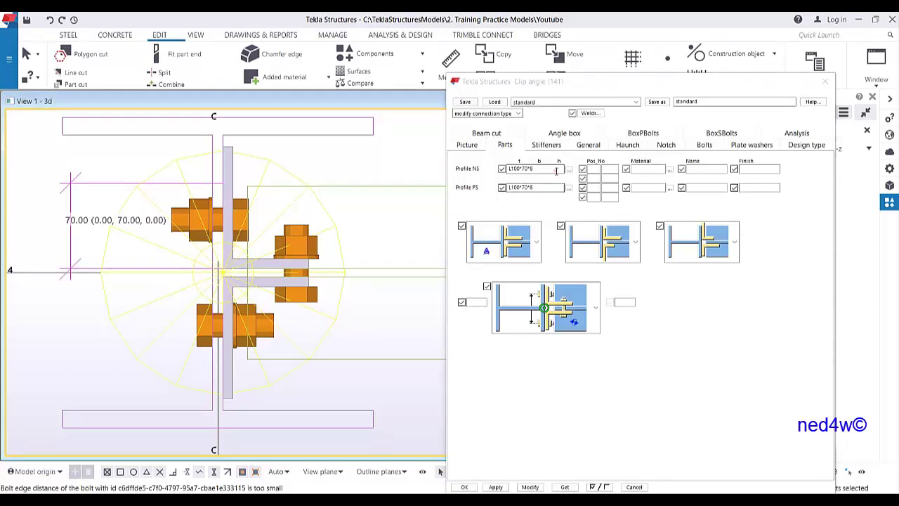
# - Review the NS and FS profile values and the leg orientation options of both clip angles
pyautogui.moveTo(550, 168); pyautogui.dragTo(468, 180)
pyautogui.doubleClick(536, 188)
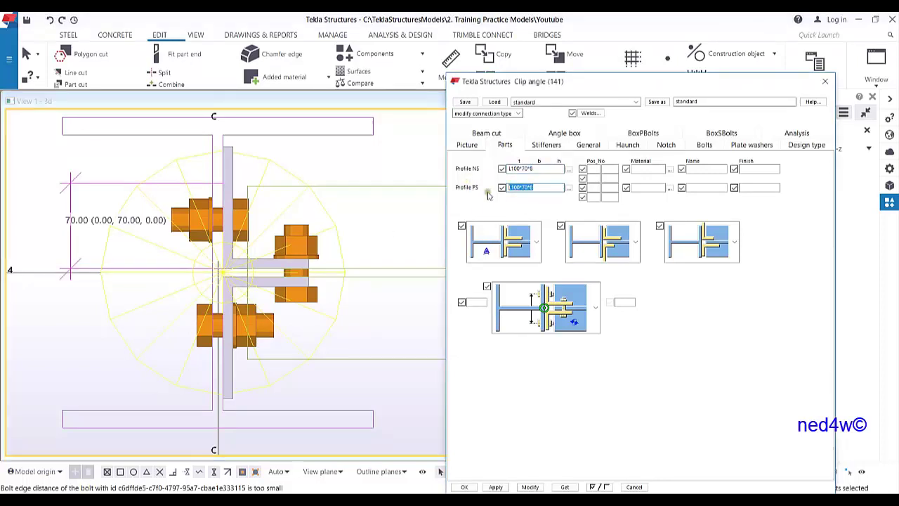
pyautogui.click(636, 257)
pyautogui.click(736, 248)
pyautogui.click(736, 247)
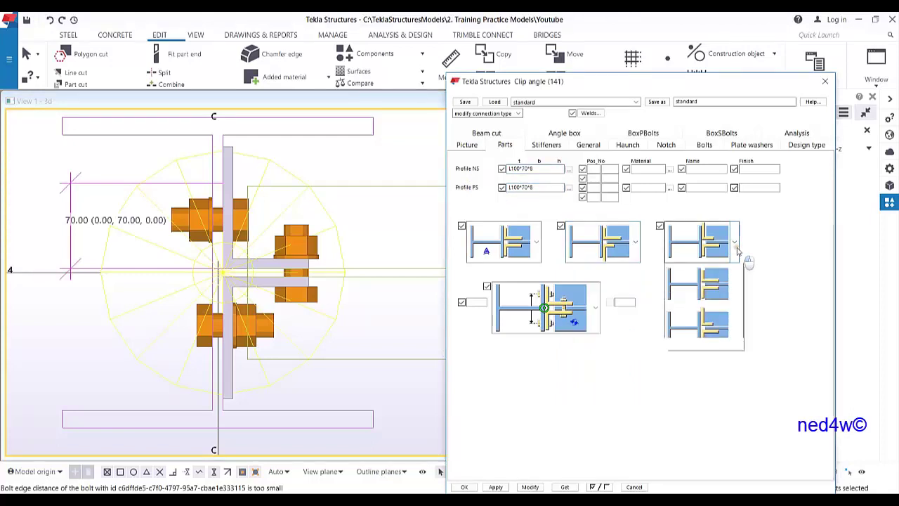
pyautogui.click(737, 248)
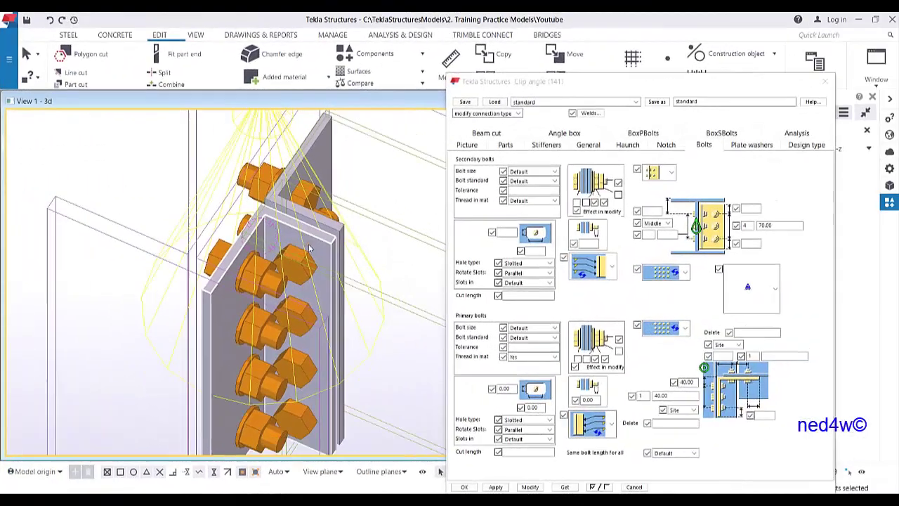
# - Set the horizontal bolt distance on the beam-side angle legs to 45 mm, modify the connection and inspect the bolts
pyautogui.keyDown('ctrl'); pyautogui.moveTo(295, 309); pyautogui.dragTo(303, 261, button='middle'); pyautogui.keyUp('ctrl')
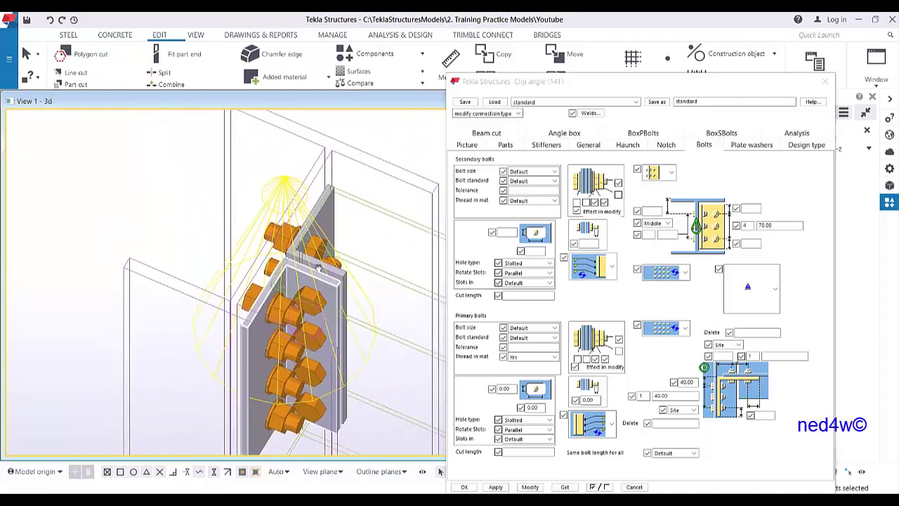
pyautogui.click(725, 357)
pyautogui.write('4')
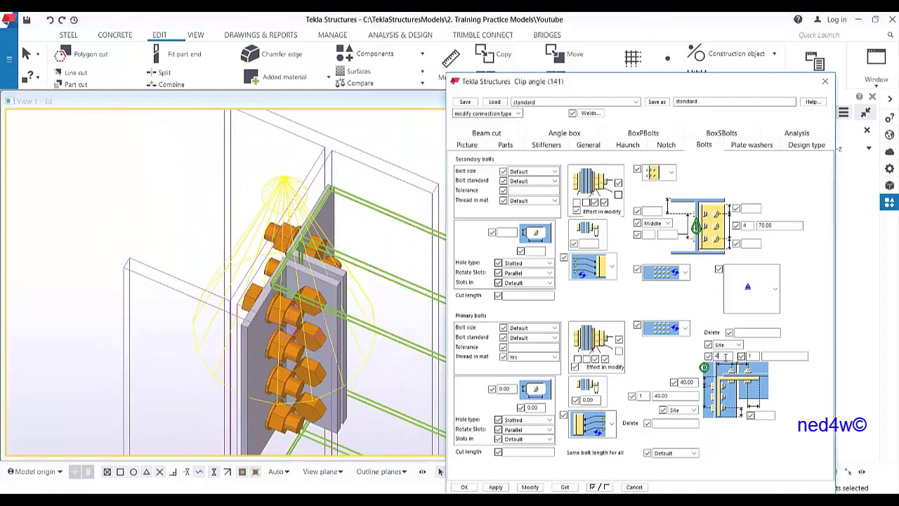
pyautogui.write('5')
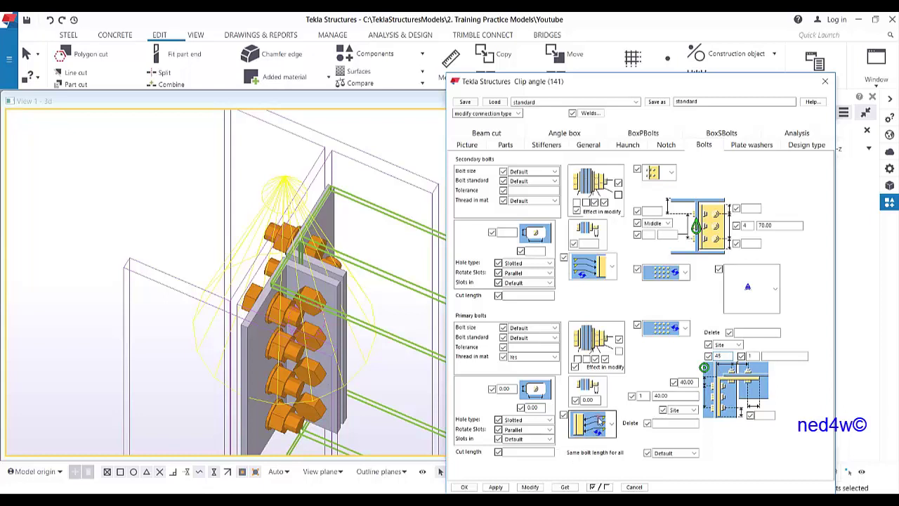
pyautogui.click(530, 487)
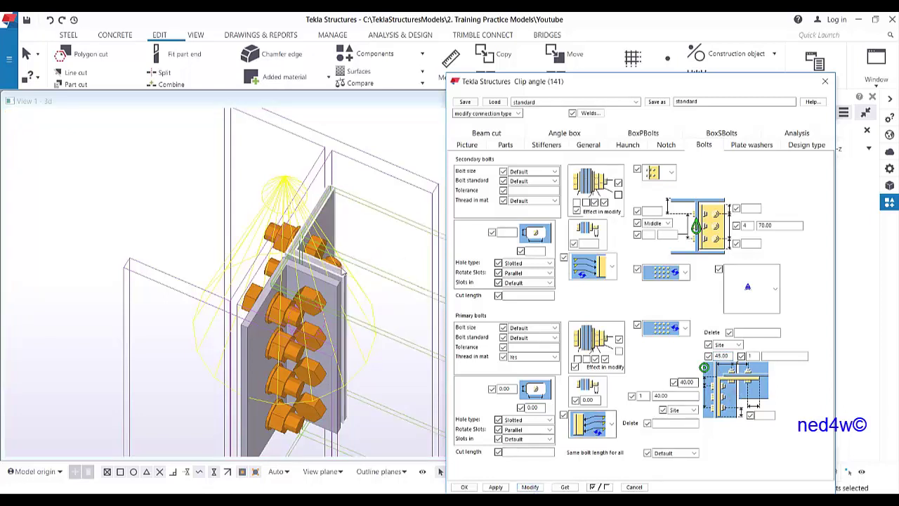
pyautogui.scroll(2, 307, 222)
pyautogui.click(532, 487)
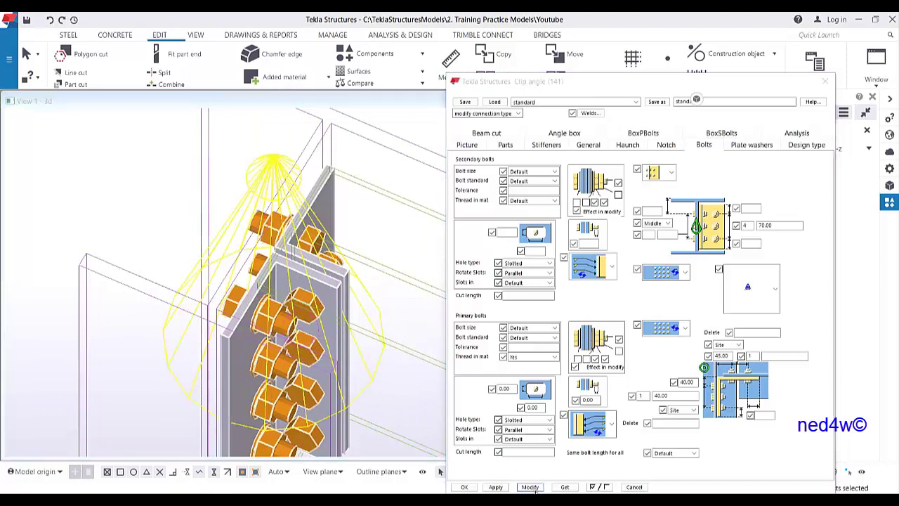
pyautogui.keyDown('ctrl'); pyautogui.moveTo(316, 231); pyautogui.dragTo(329, 286, button='middle'); pyautogui.keyUp('ctrl')
pyautogui.scroll(2, 329, 286)
pyautogui.keyDown('ctrl'); pyautogui.moveTo(301, 234); pyautogui.dragTo(326, 272, button='middle'); pyautogui.keyUp('ctrl')
pyautogui.scroll(-1, 289, 207)
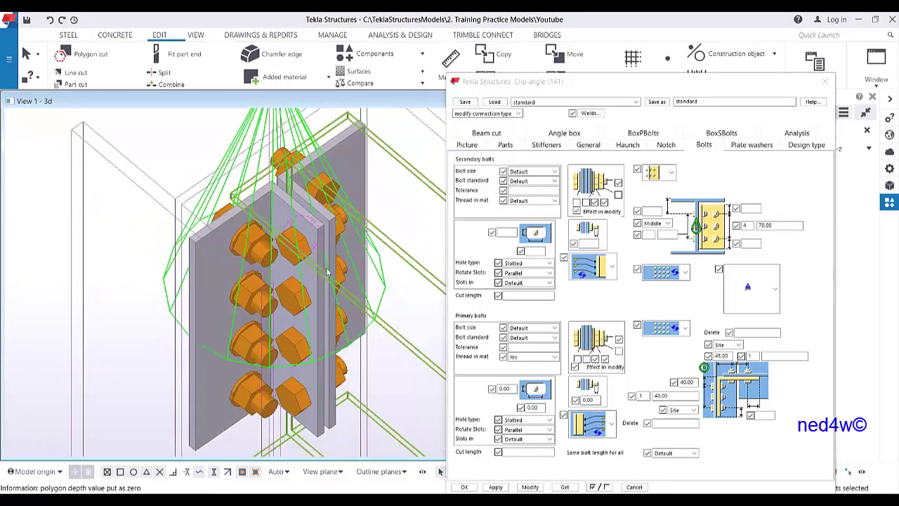